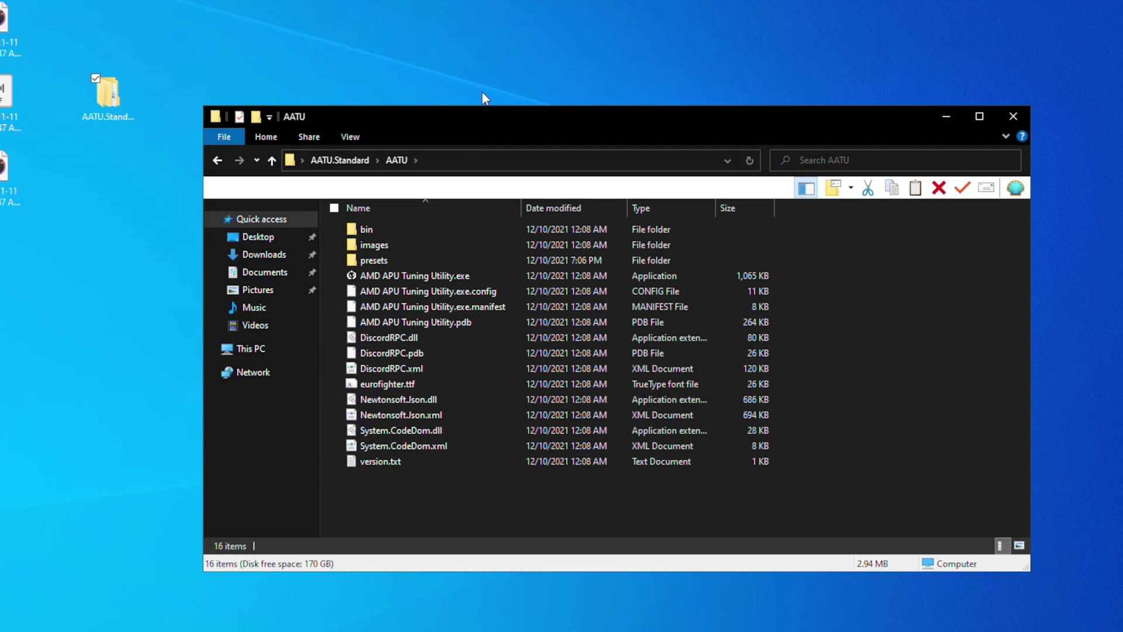
# Launch AMD APU Tuning Utility.exe from File Explorer with administrator rights.
pyautogui.rightClick(402, 277)
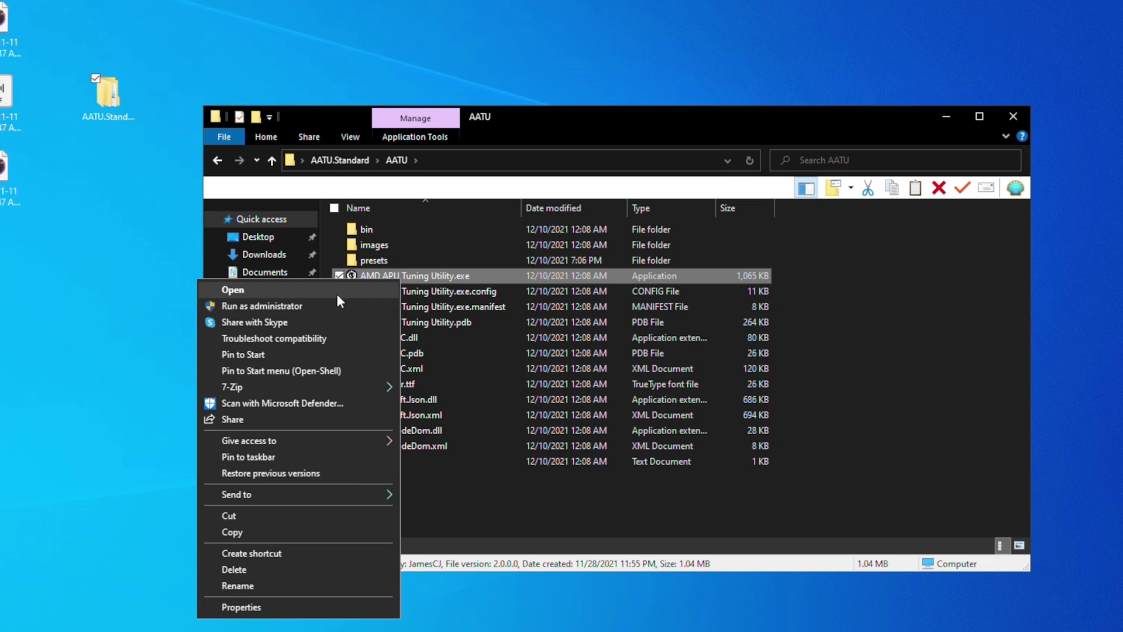
pyautogui.click(327, 307)
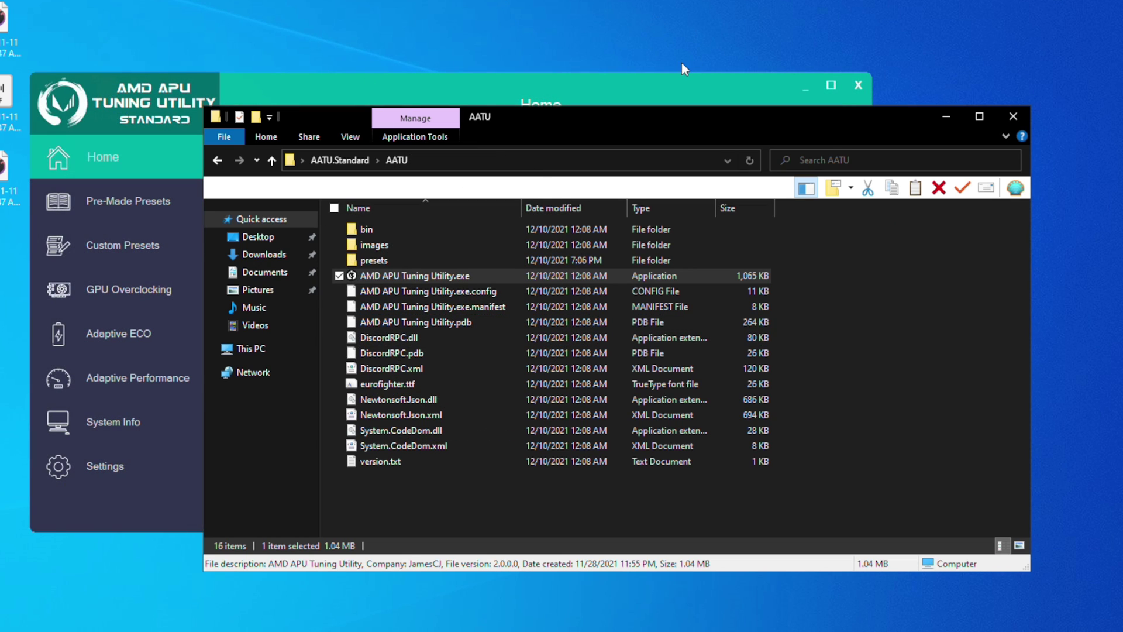
# Minimize Explorer and browse the Pre-Made Presets, Custom Presets, GPU Overclocking, Adaptive ECO and Adaptive Performance pages.
pyautogui.click(953, 121)
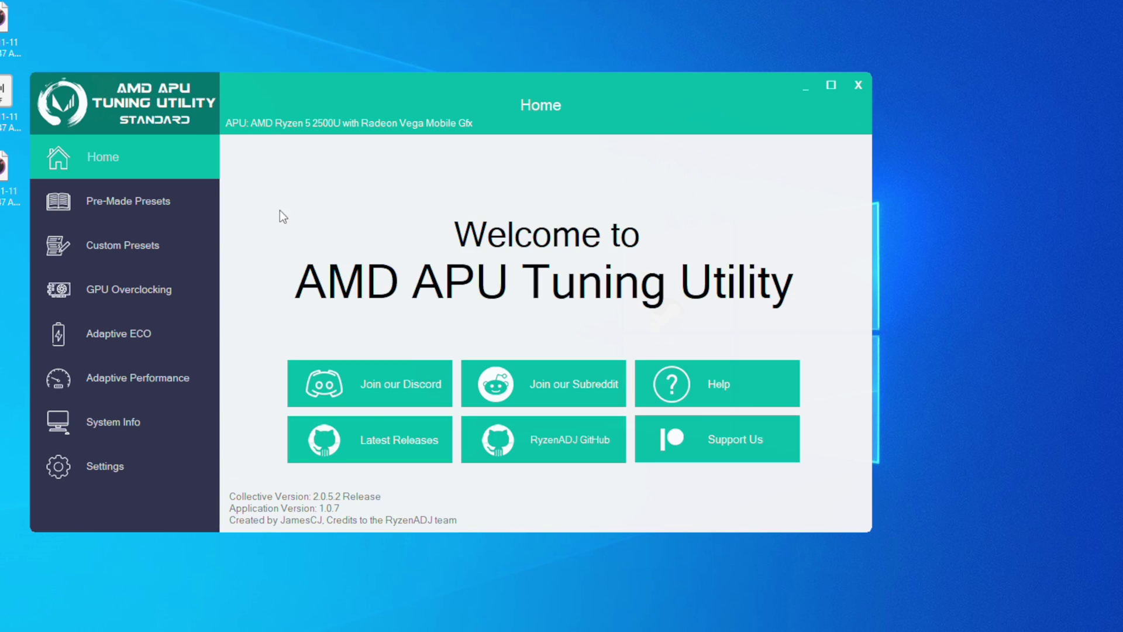
pyautogui.click(148, 212)
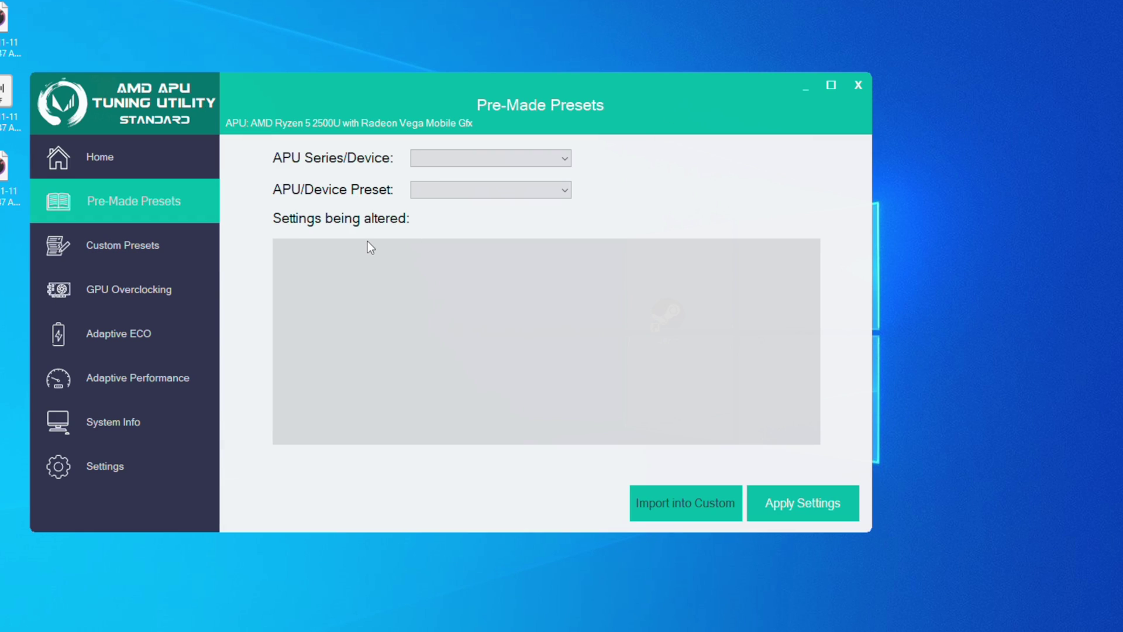
pyautogui.click(138, 249)
pyautogui.click(130, 293)
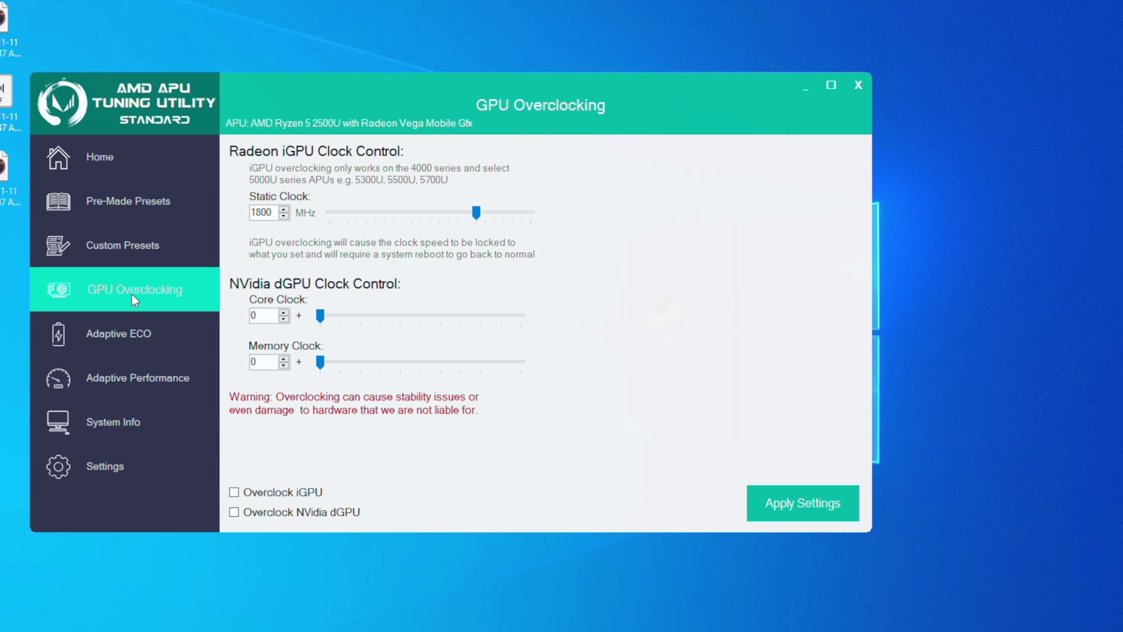
pyautogui.click(130, 335)
pyautogui.click(105, 382)
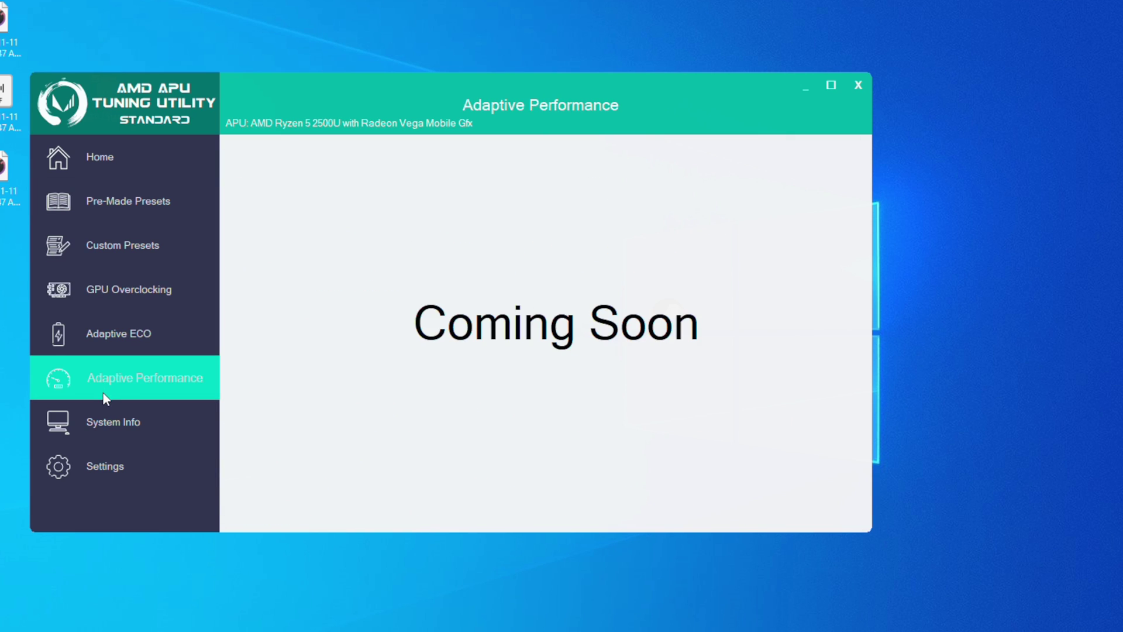
pyautogui.click(106, 343)
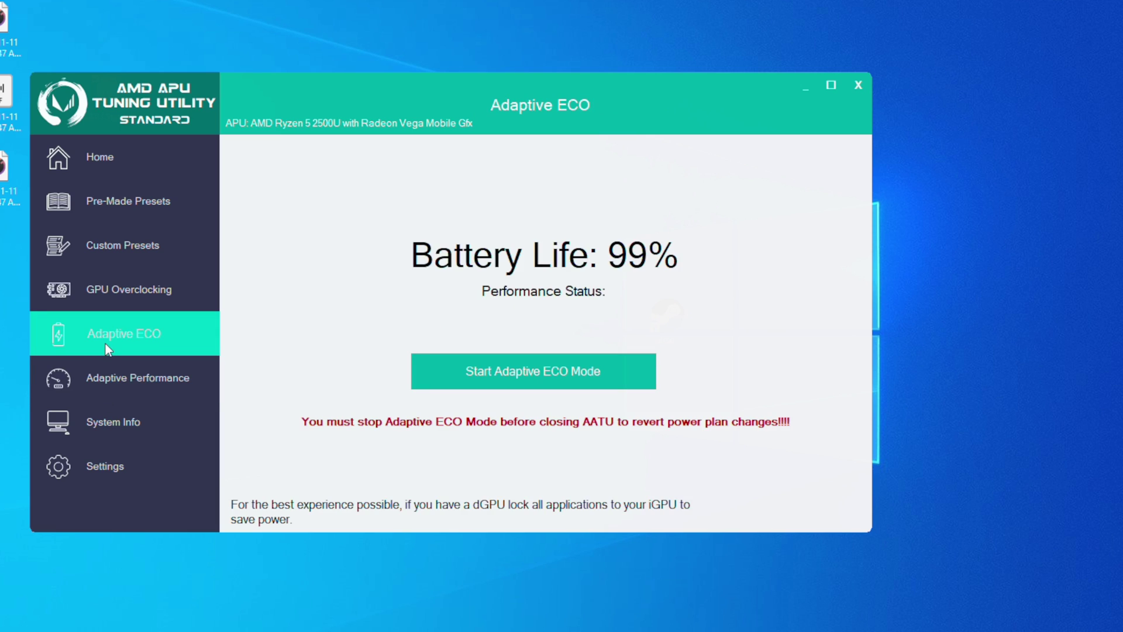
# Revisit Home, Adaptive Performance and Pre-Made Presets, finishing on the System Info page.
pyautogui.click(88, 171)
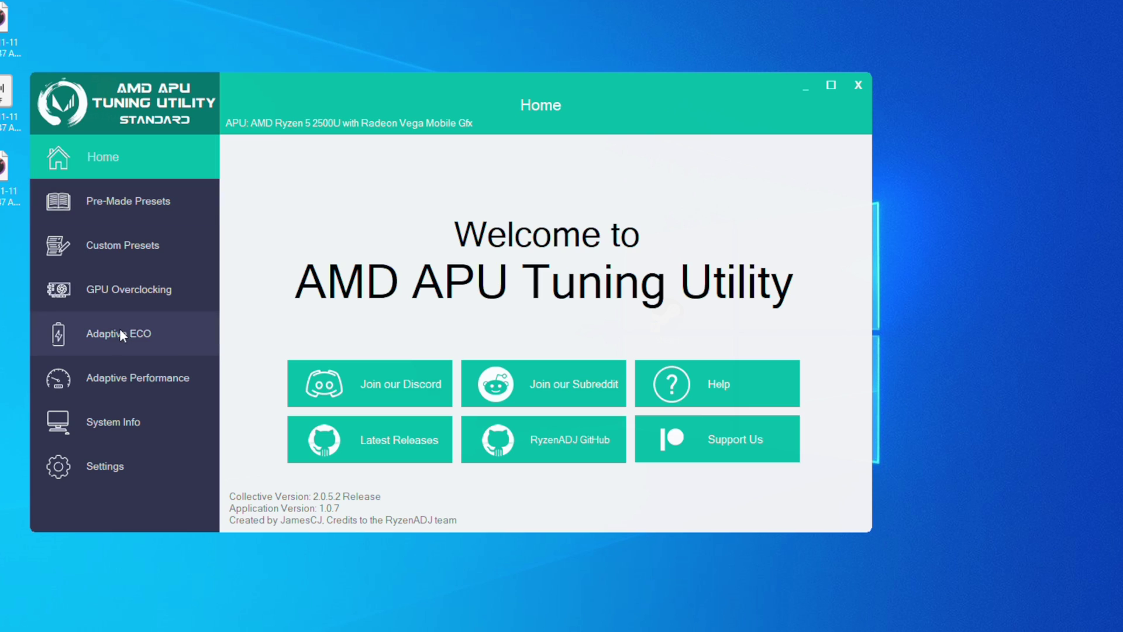
pyautogui.click(119, 381)
pyautogui.click(102, 438)
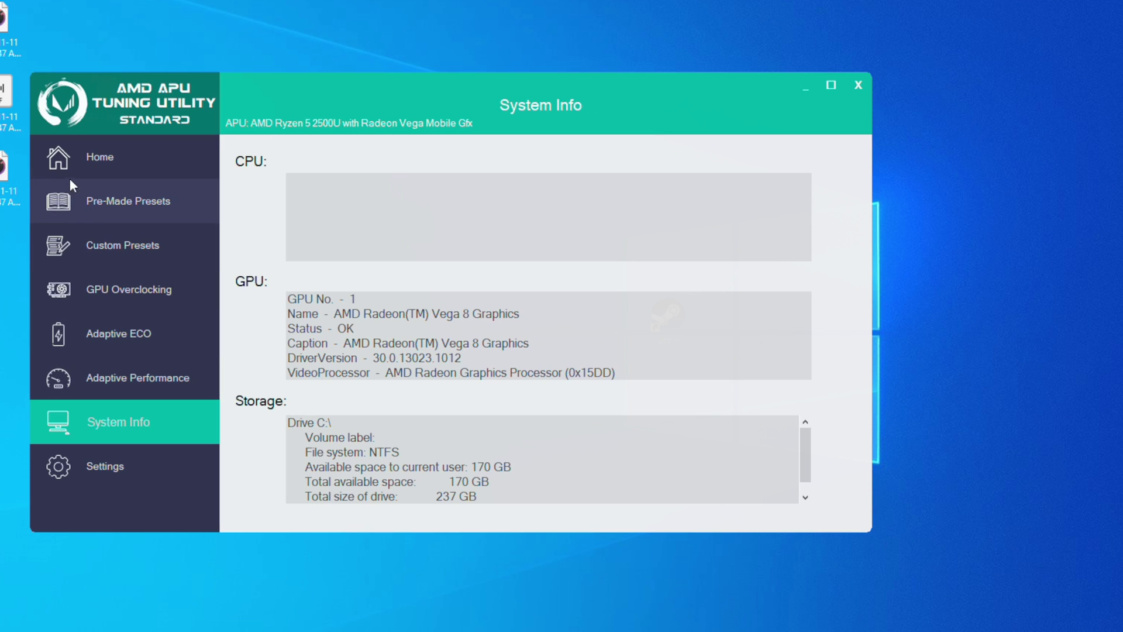
pyautogui.click(94, 153)
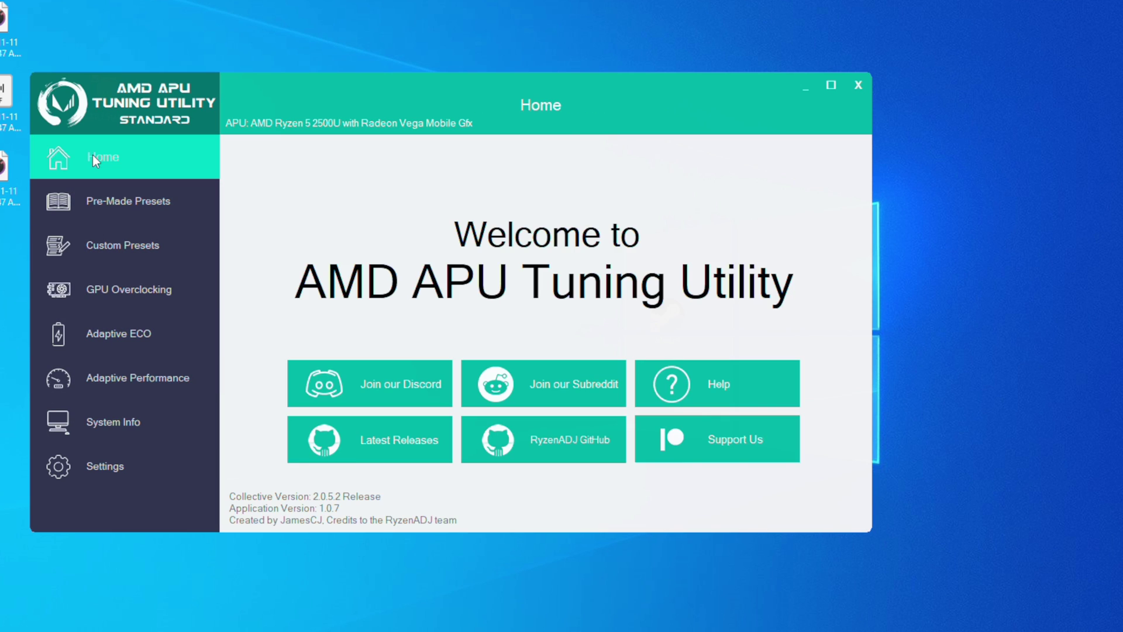
pyautogui.click(94, 202)
pyautogui.click(131, 417)
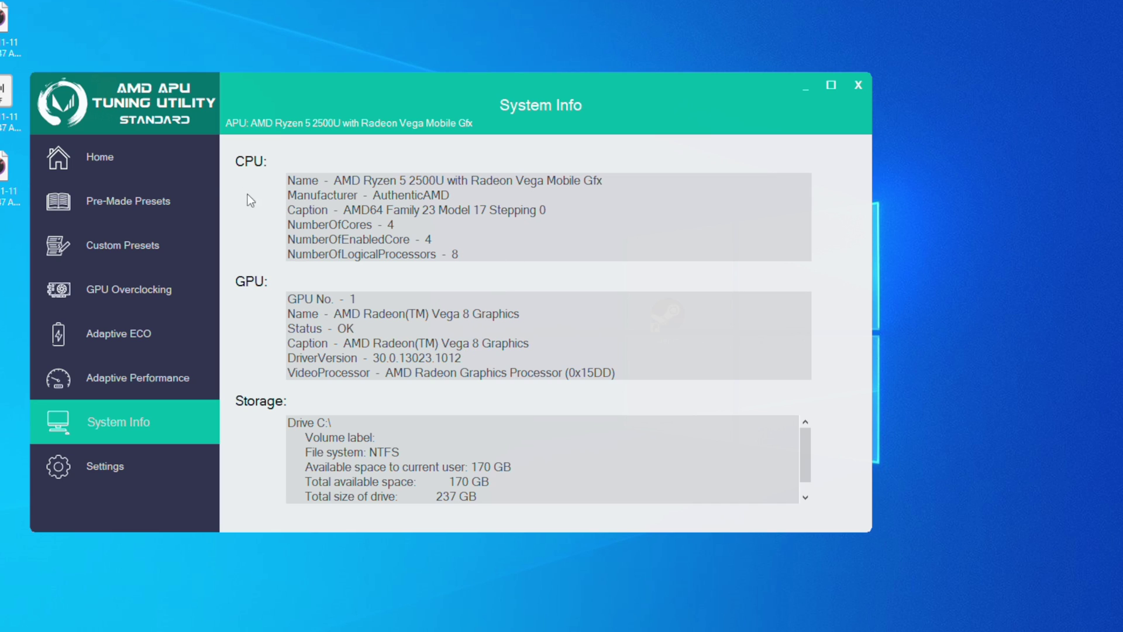
# On Pre-Made Presets, choose the Ryzen 2000 Series U series and the 2500U preset (25 W STAPM).
pyautogui.click(129, 197)
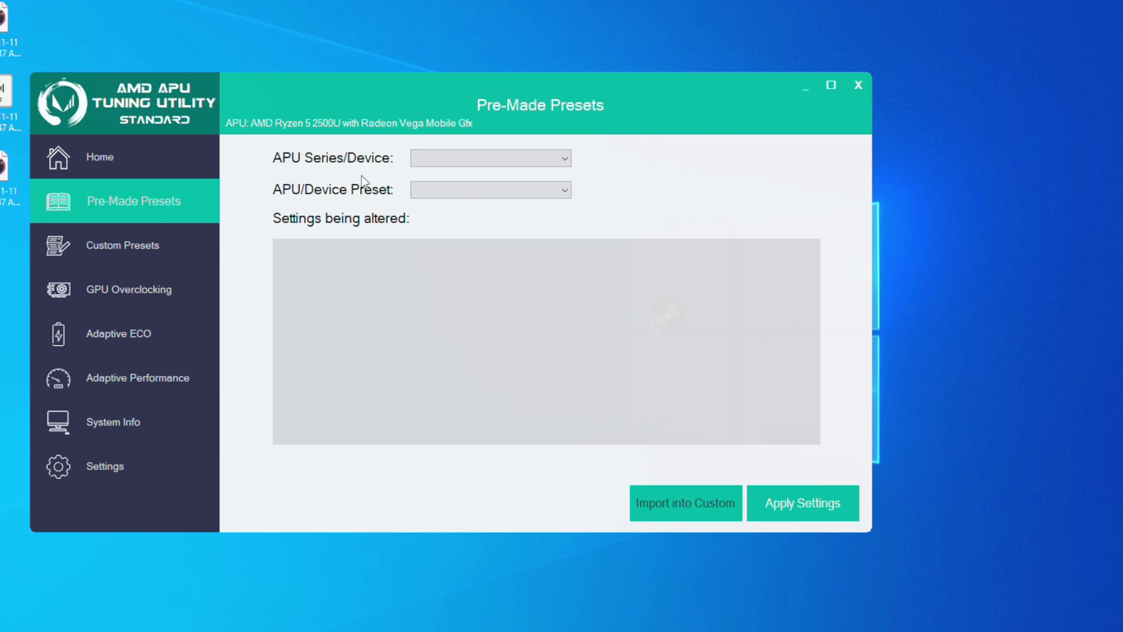
pyautogui.click(434, 159)
pyautogui.click(438, 175)
pyautogui.click(439, 184)
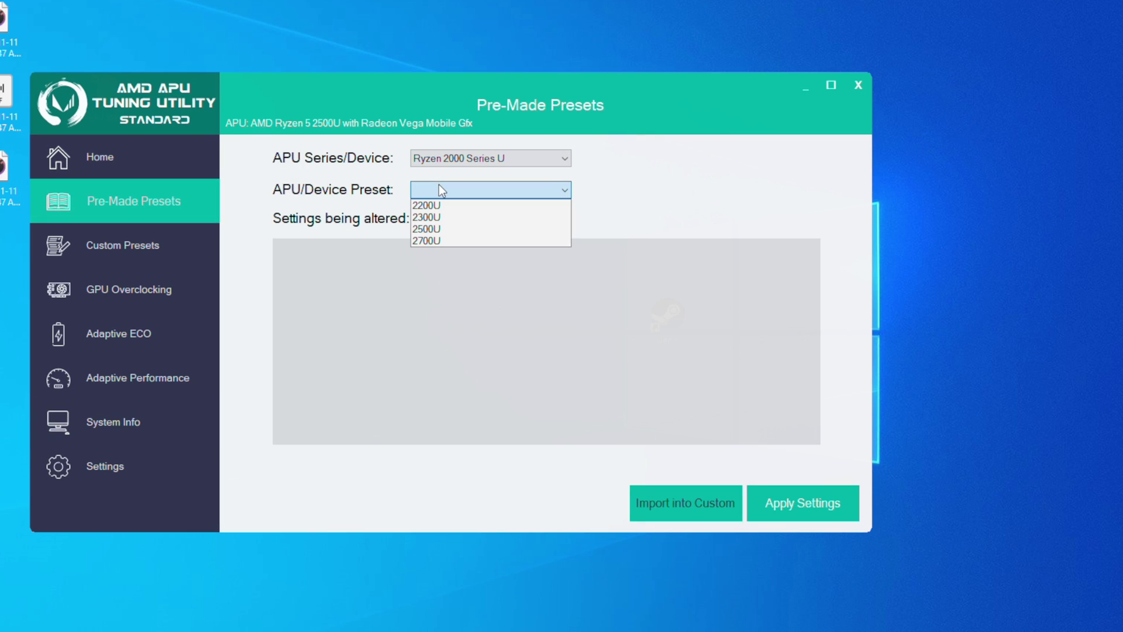
pyautogui.click(452, 232)
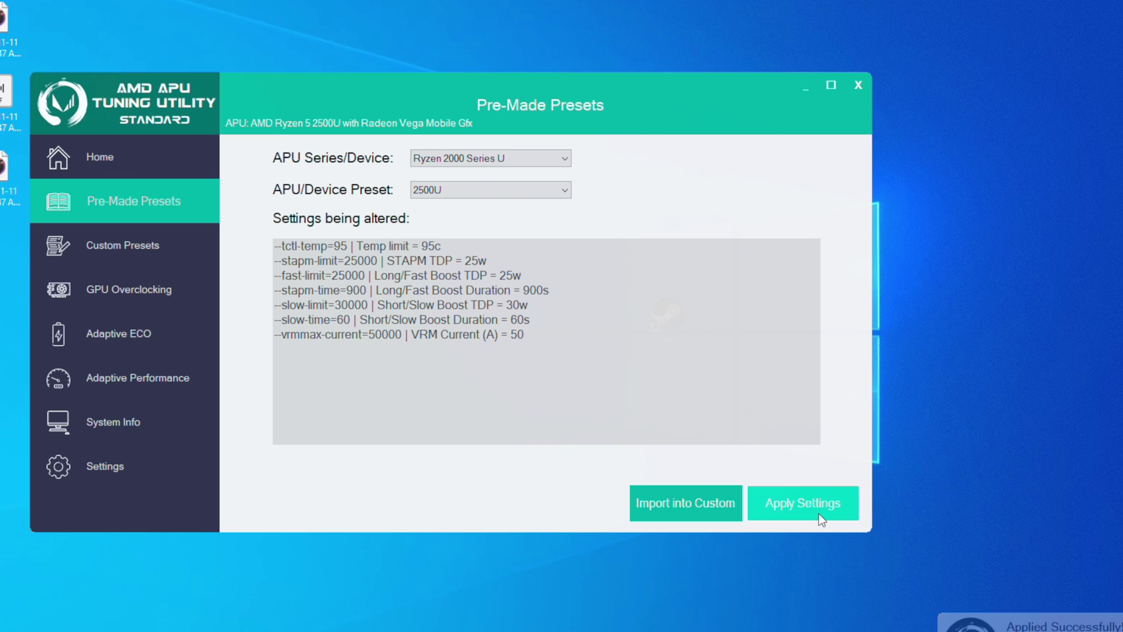
# Check that the dropdowns still read 2500U and Ryzen 2000 Series U.
pyautogui.click(474, 190)
pyautogui.click(475, 190)
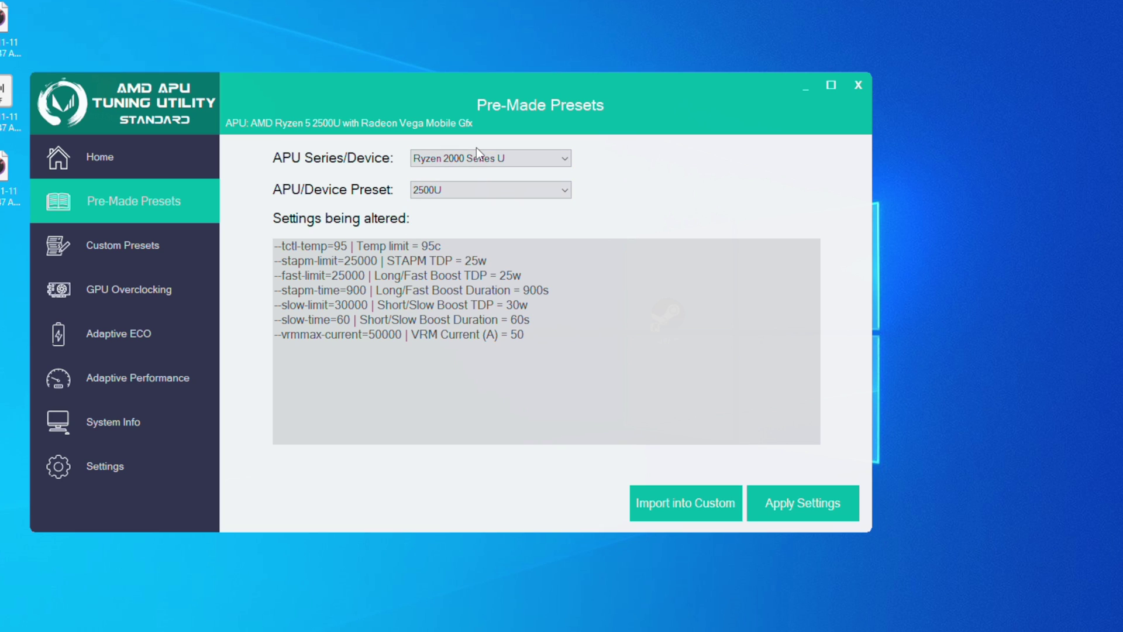
pyautogui.click(477, 159)
pyautogui.click(475, 158)
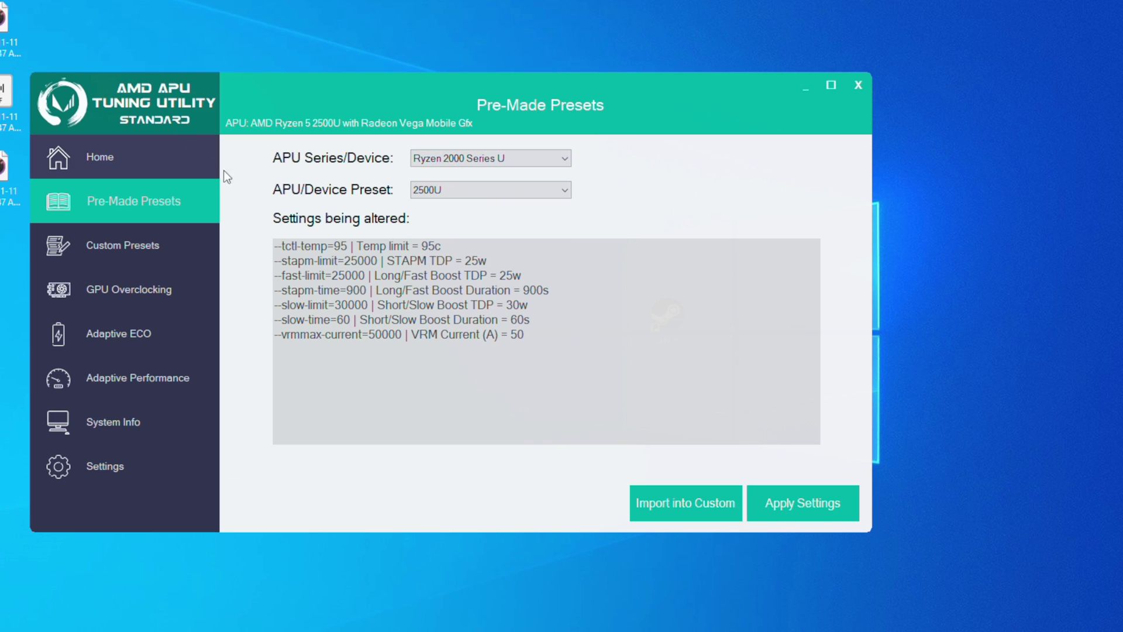
# Look over the Custom Presets form and GPU Overclocking page, then return to Pre-Made Presets.
pyautogui.click(183, 253)
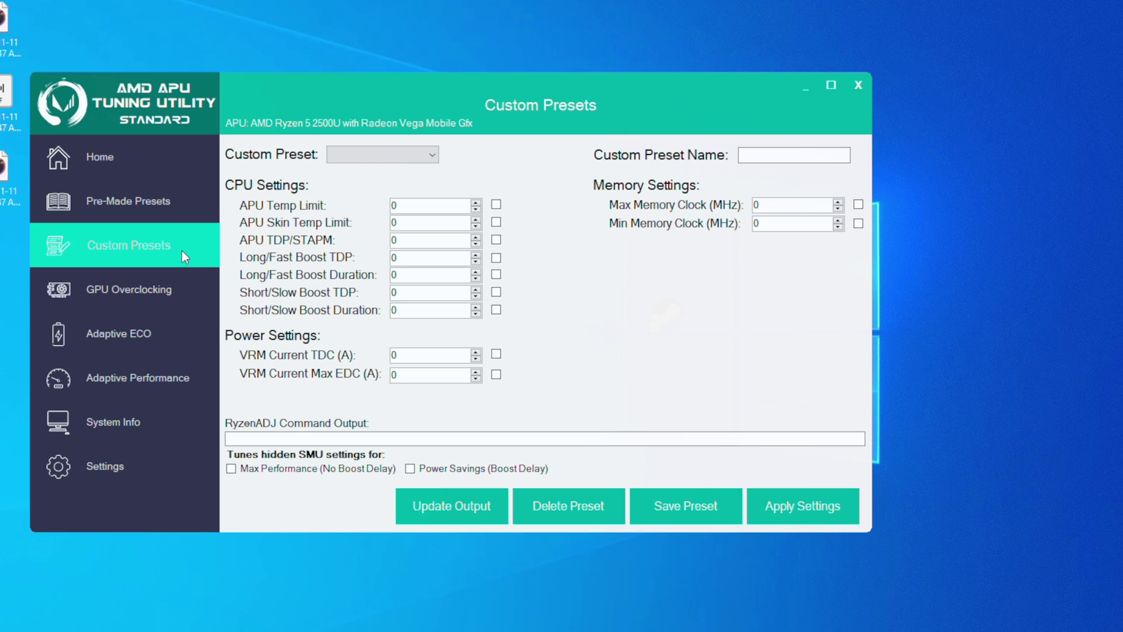
pyautogui.click(177, 199)
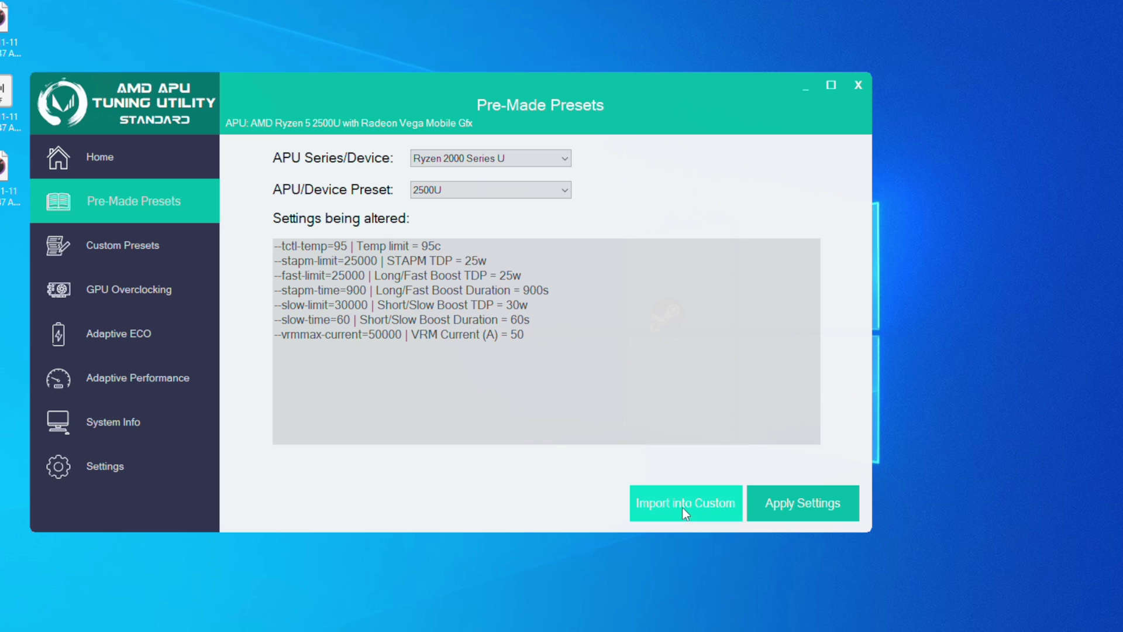
pyautogui.click(184, 253)
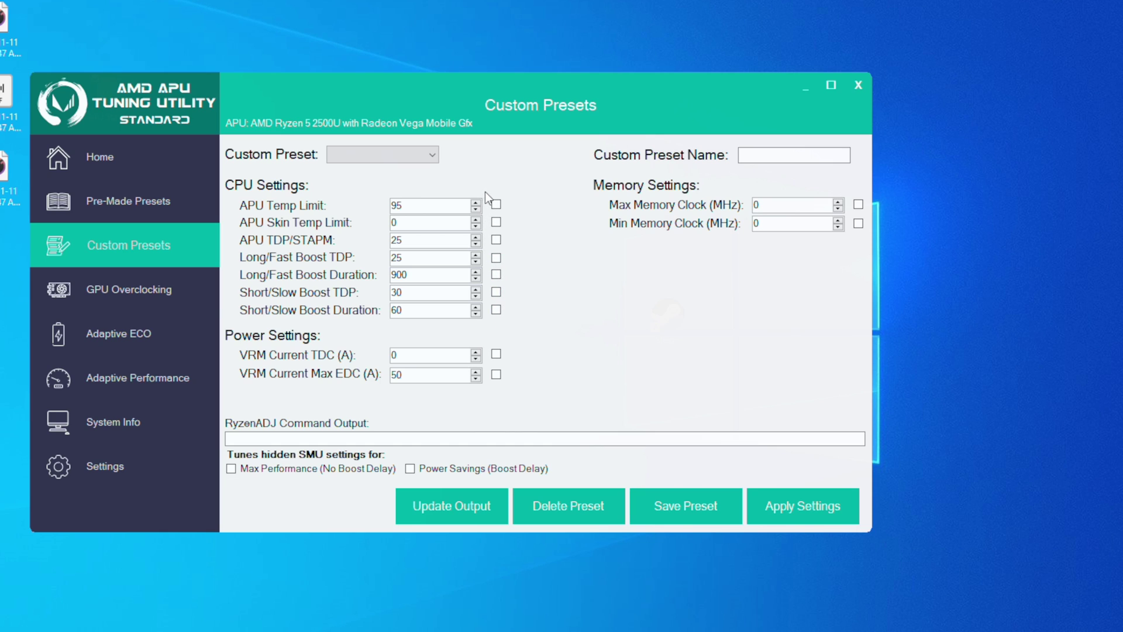
pyautogui.click(194, 290)
pyautogui.click(170, 254)
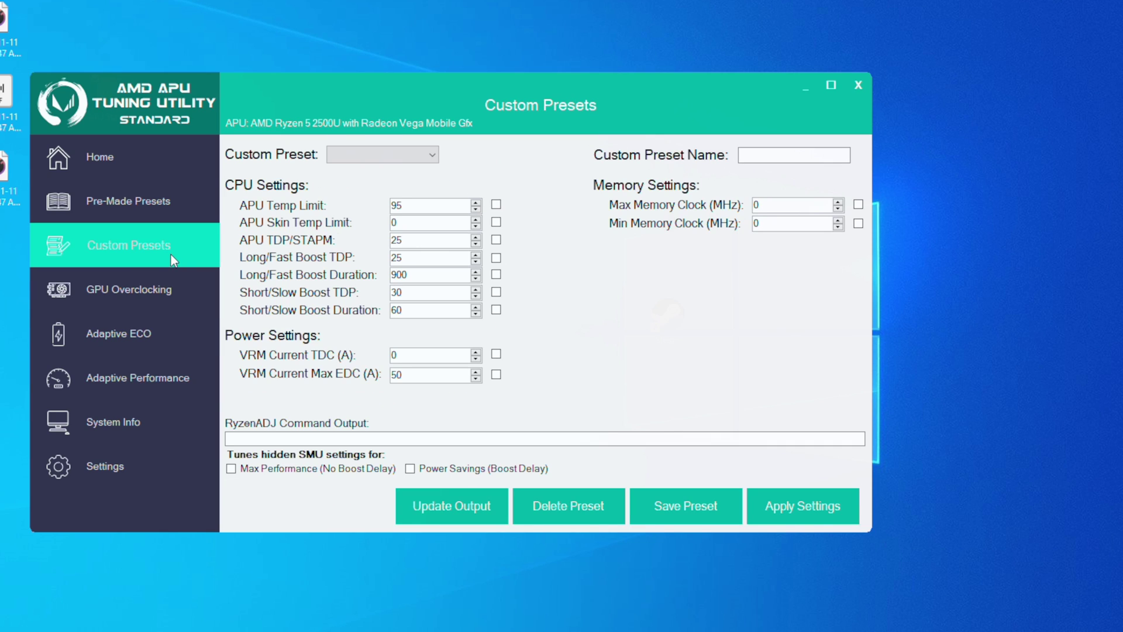
pyautogui.click(170, 214)
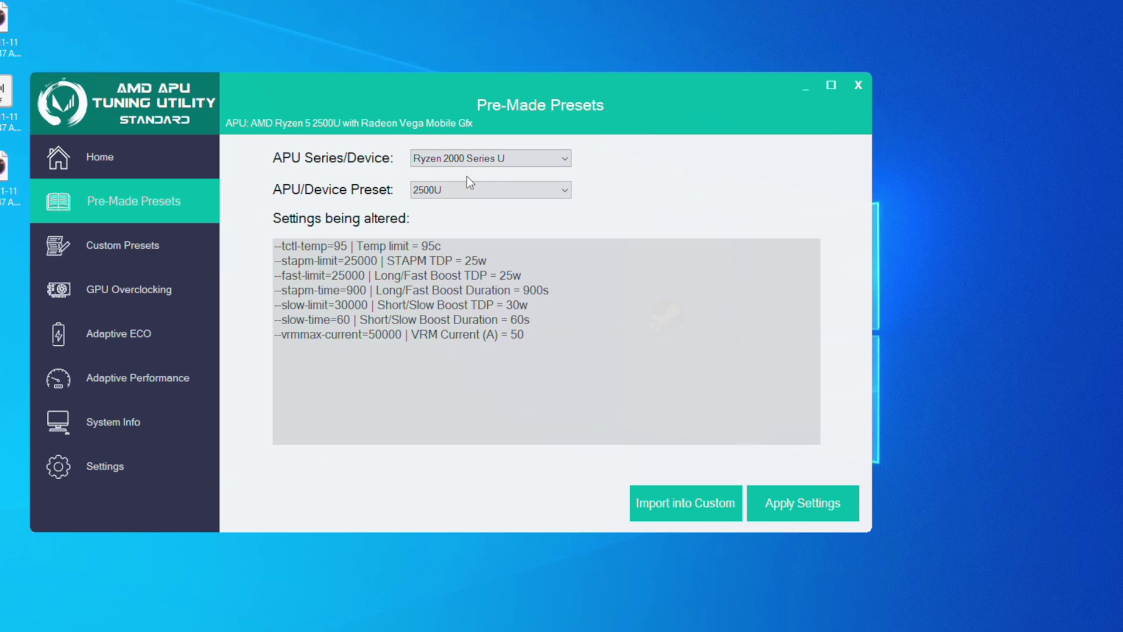
# Recheck the 2500U and Ryzen 2000 Series U selections, then view System Info and Settings.
pyautogui.click(455, 192)
pyautogui.click(455, 192)
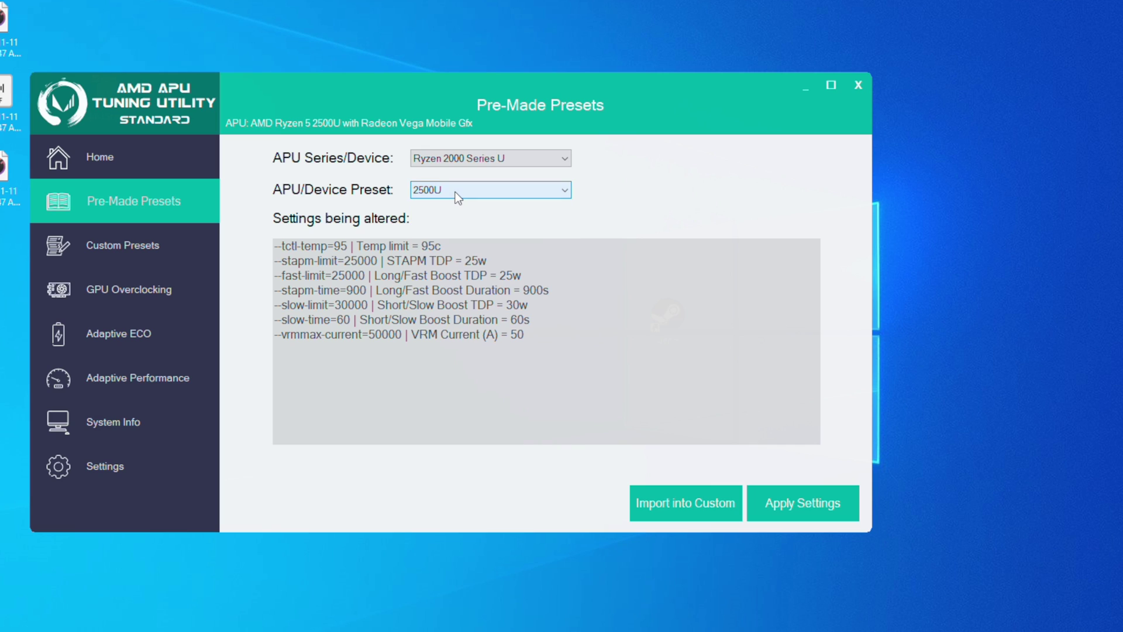
pyautogui.click(455, 193)
pyautogui.click(456, 187)
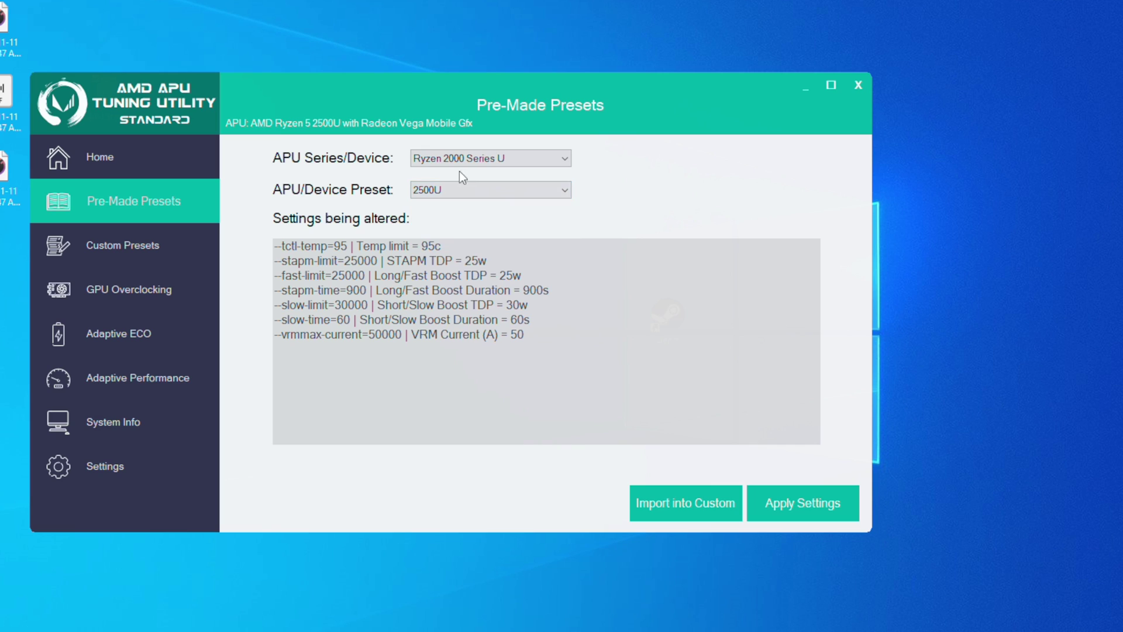
pyautogui.click(462, 155)
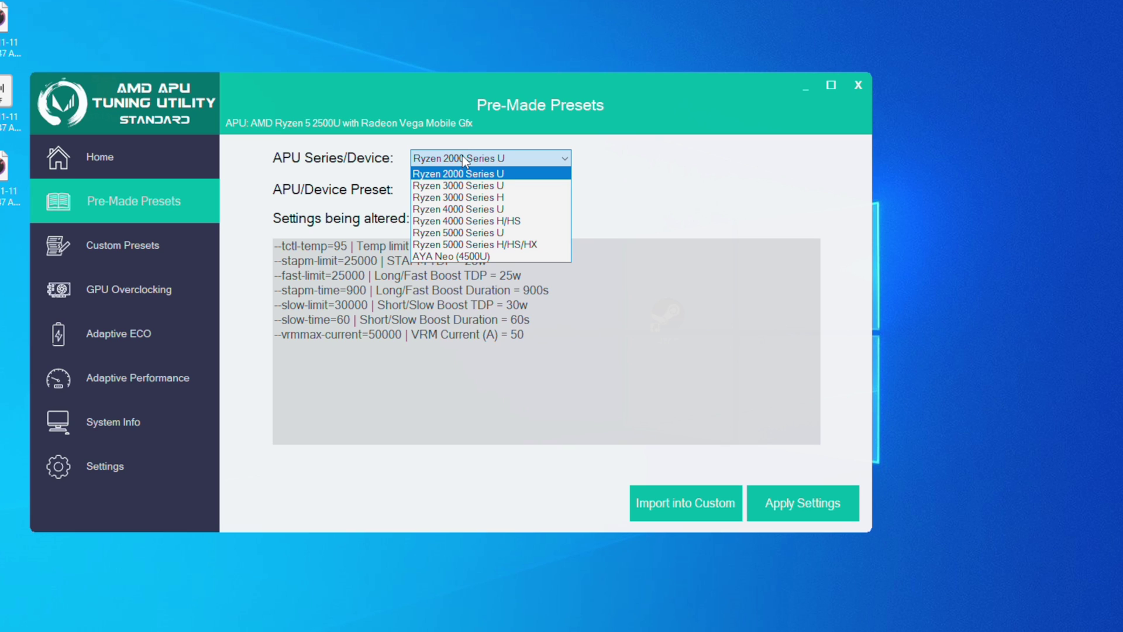
pyautogui.click(462, 155)
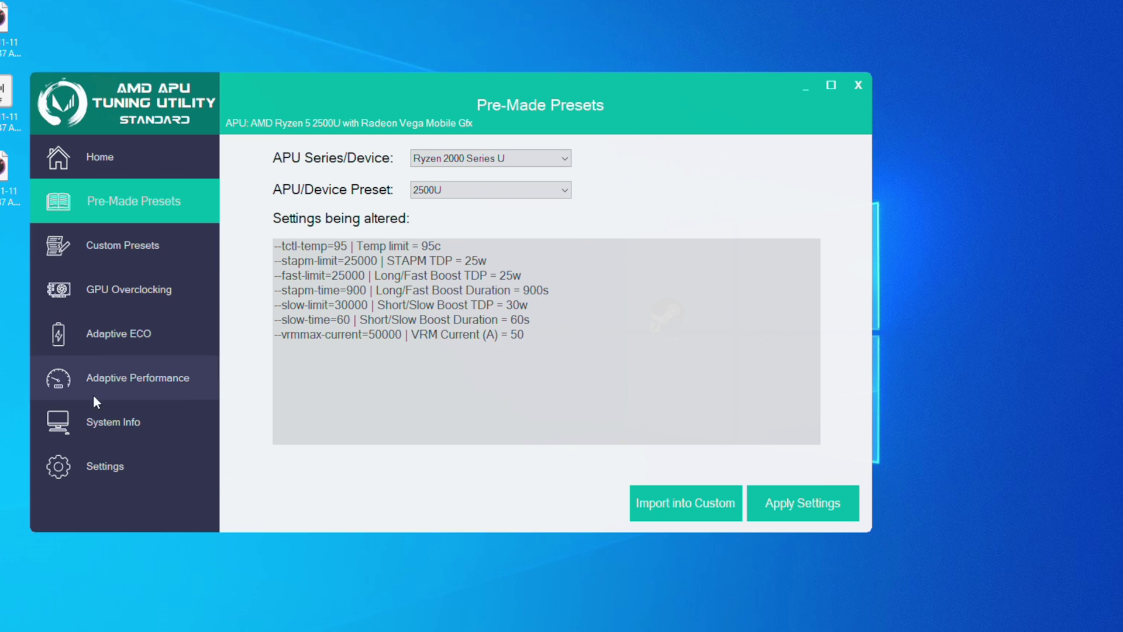
pyautogui.click(96, 439)
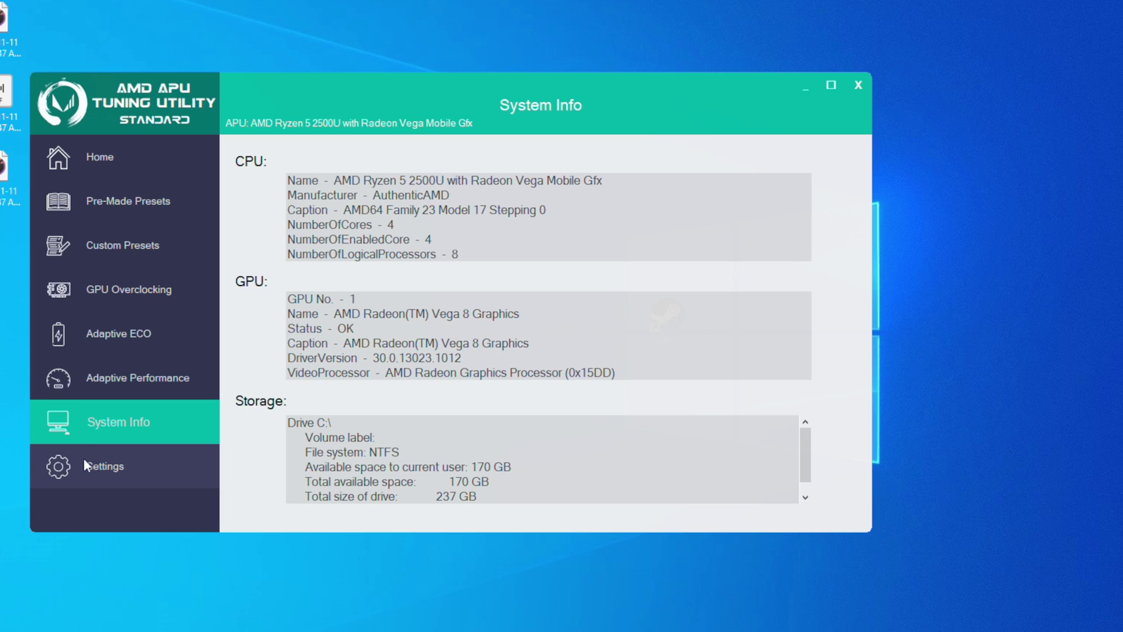
pyautogui.click(83, 459)
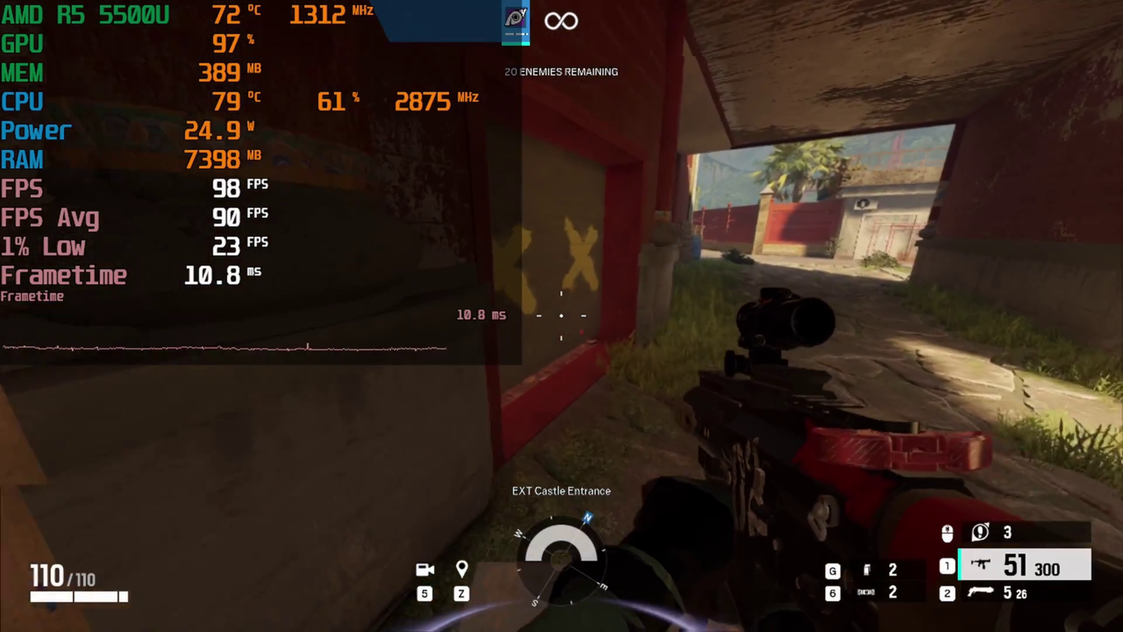
# Melee through the wall, enter the room and shoot the enemy beyond the doorway.
pyautogui.press('v')
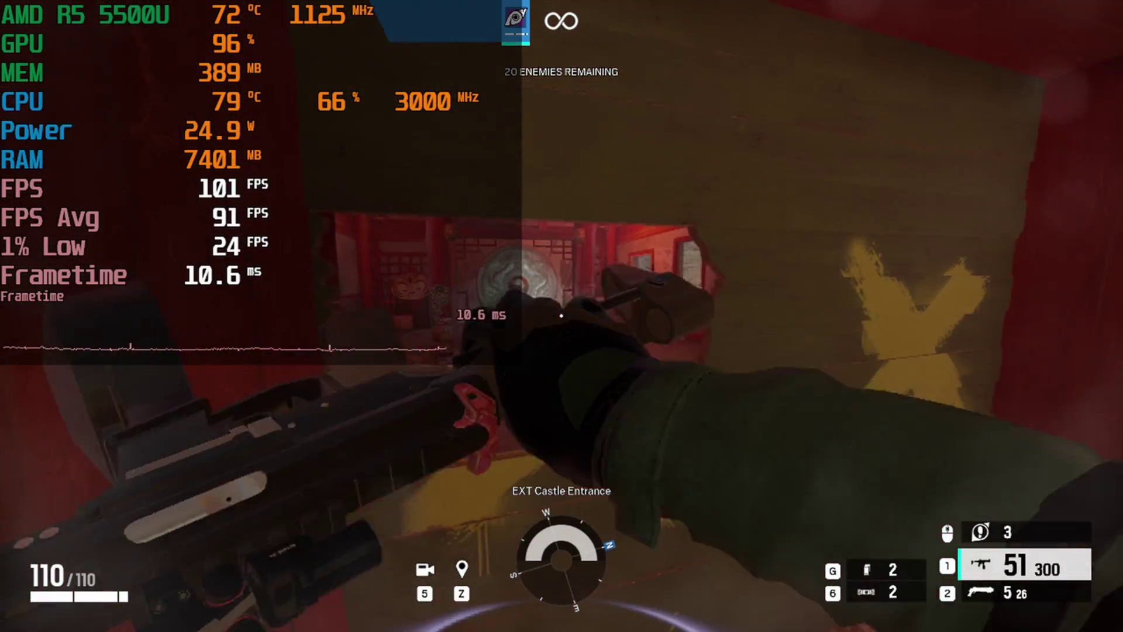
pyautogui.press('w')
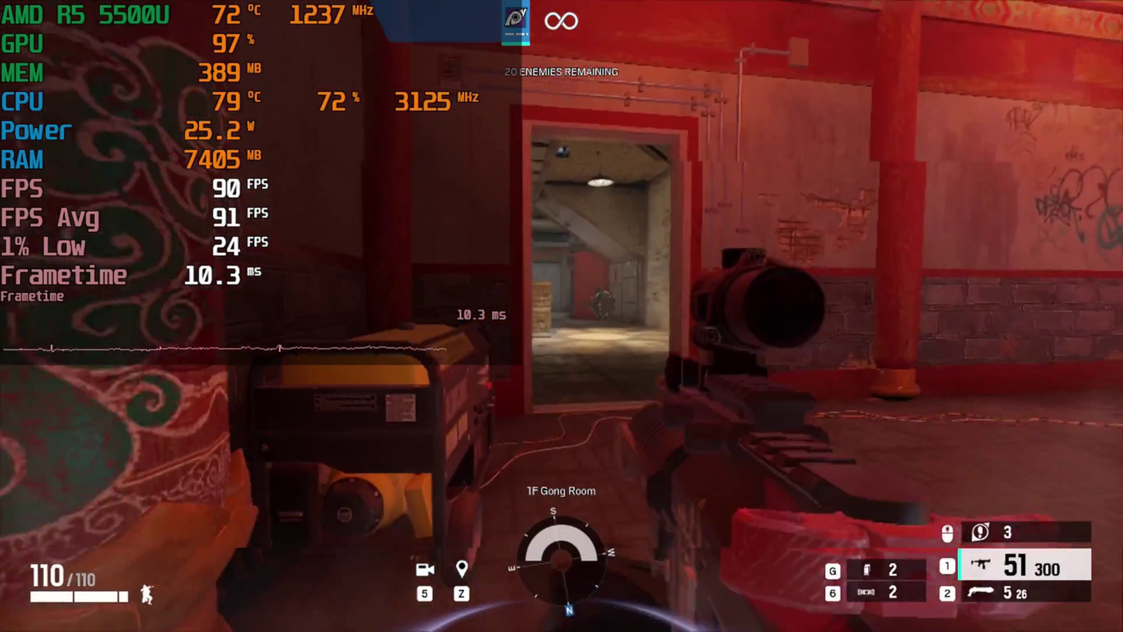
pyautogui.rightClick(562, 316)
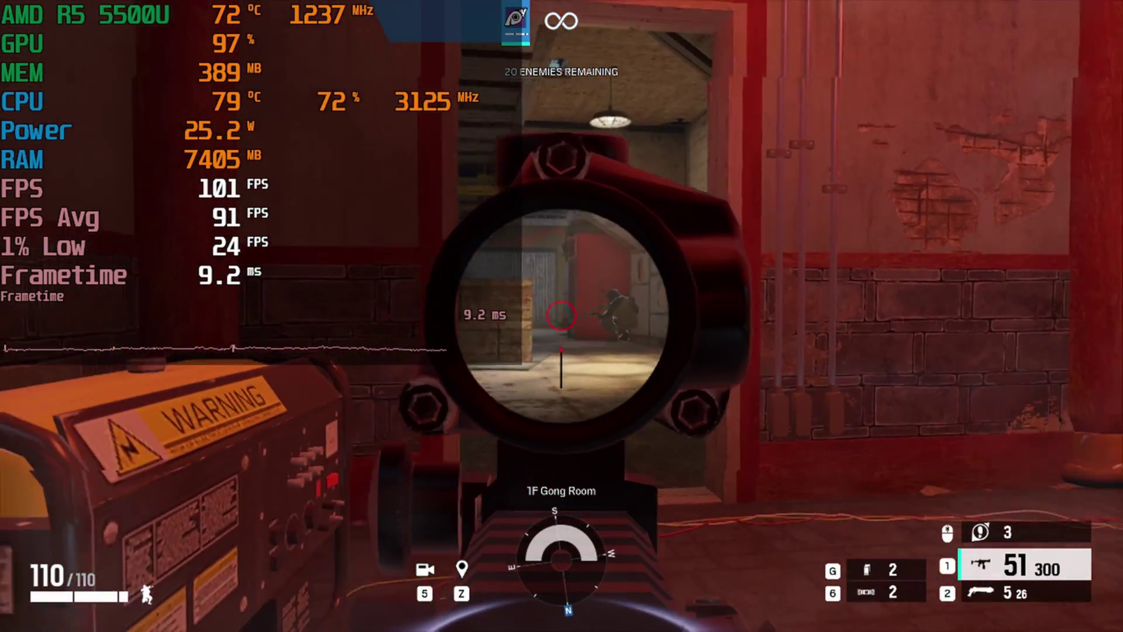
pyautogui.click(562, 316)
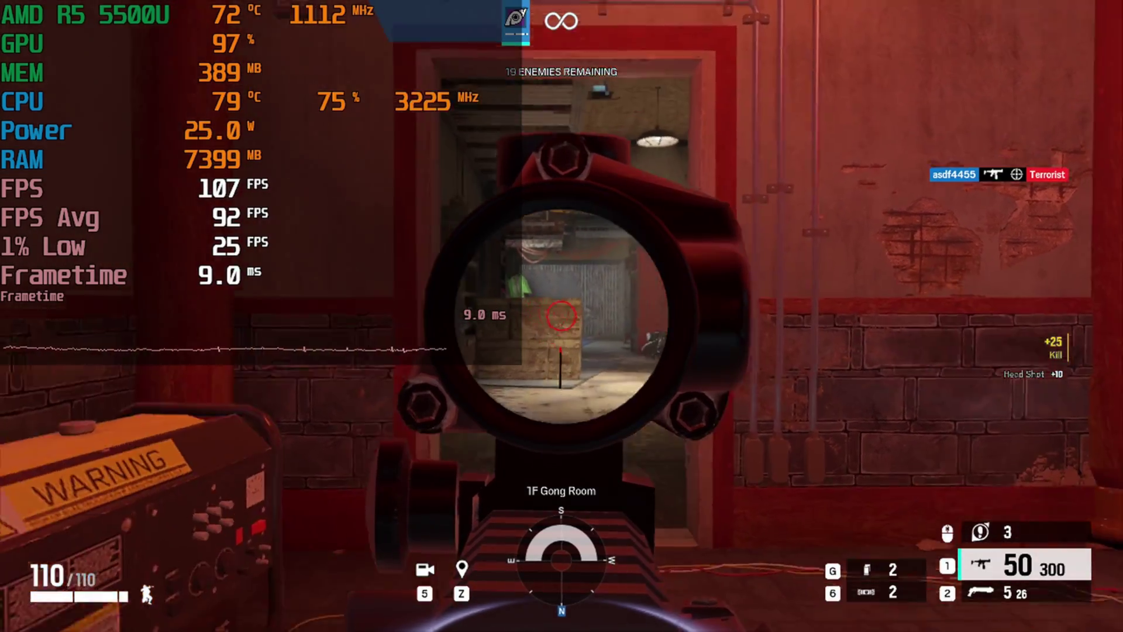
pyautogui.rightClick(562, 316)
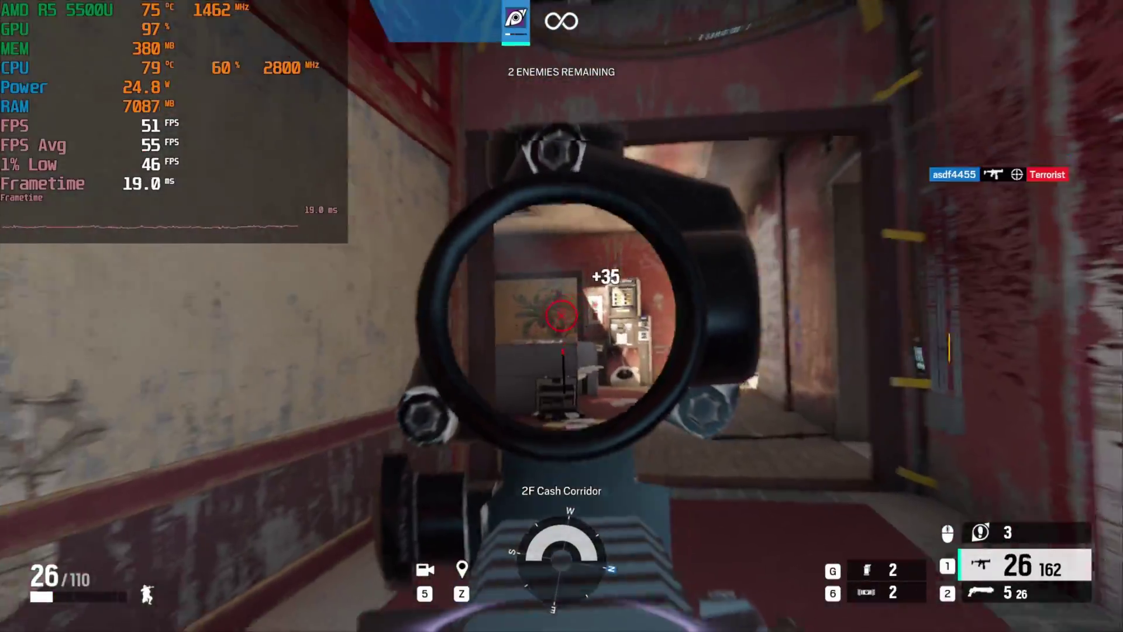
# Fire down the corridor, reload, and advance into Dragon Stairs aiming at the doorway.
pyautogui.click(562, 315)
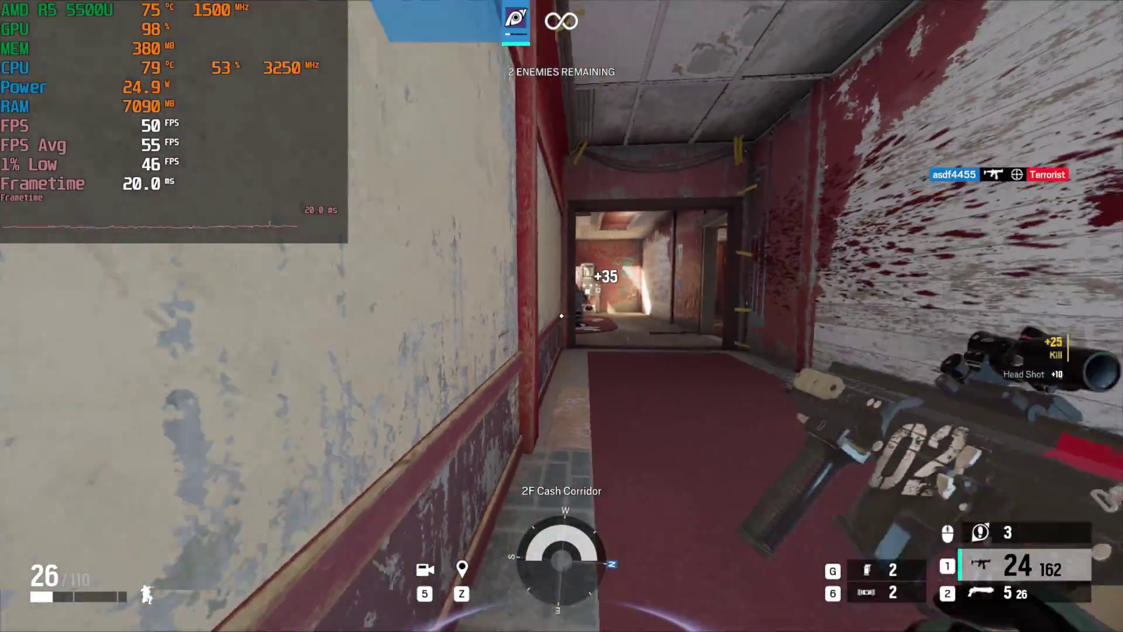
pyautogui.press('r')
pyautogui.press('w')
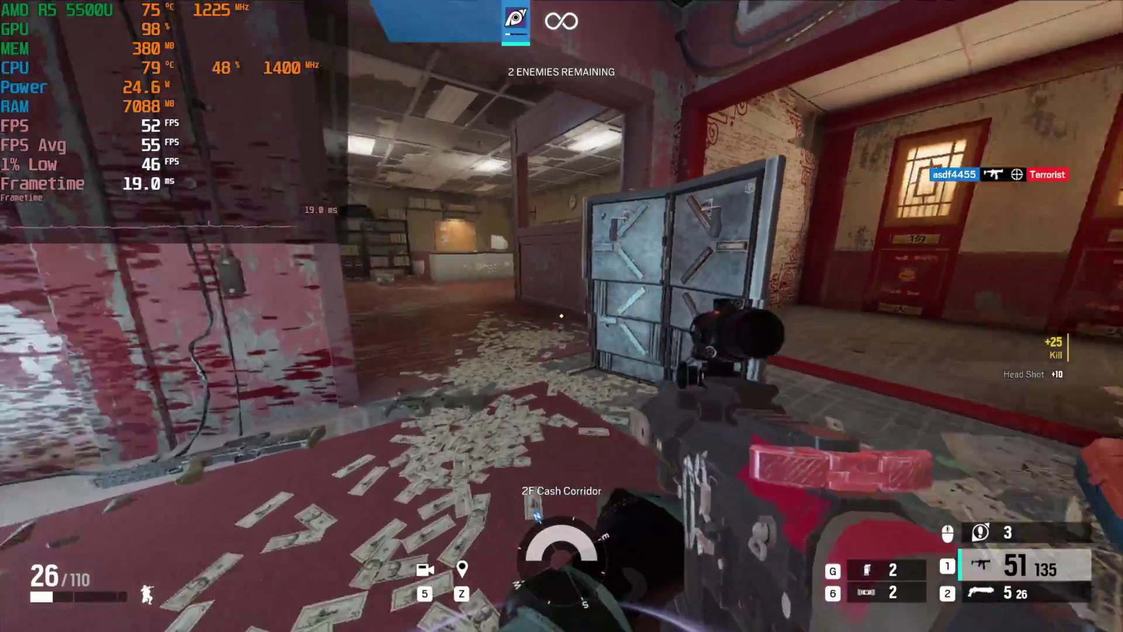
pyautogui.press('w')
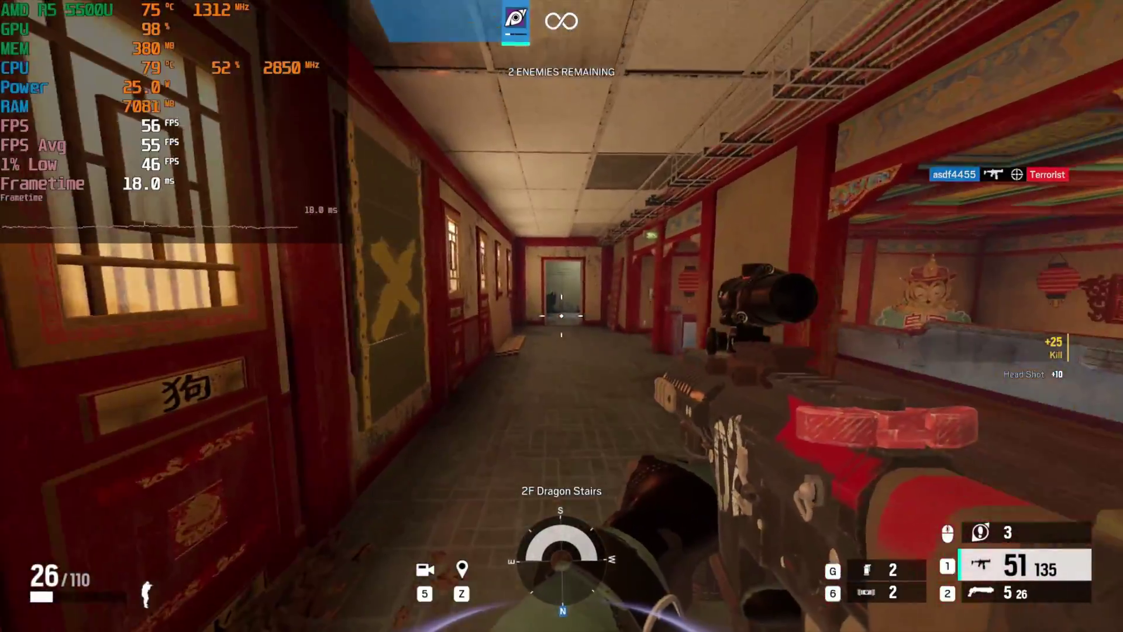
pyautogui.rightClick(561, 316)
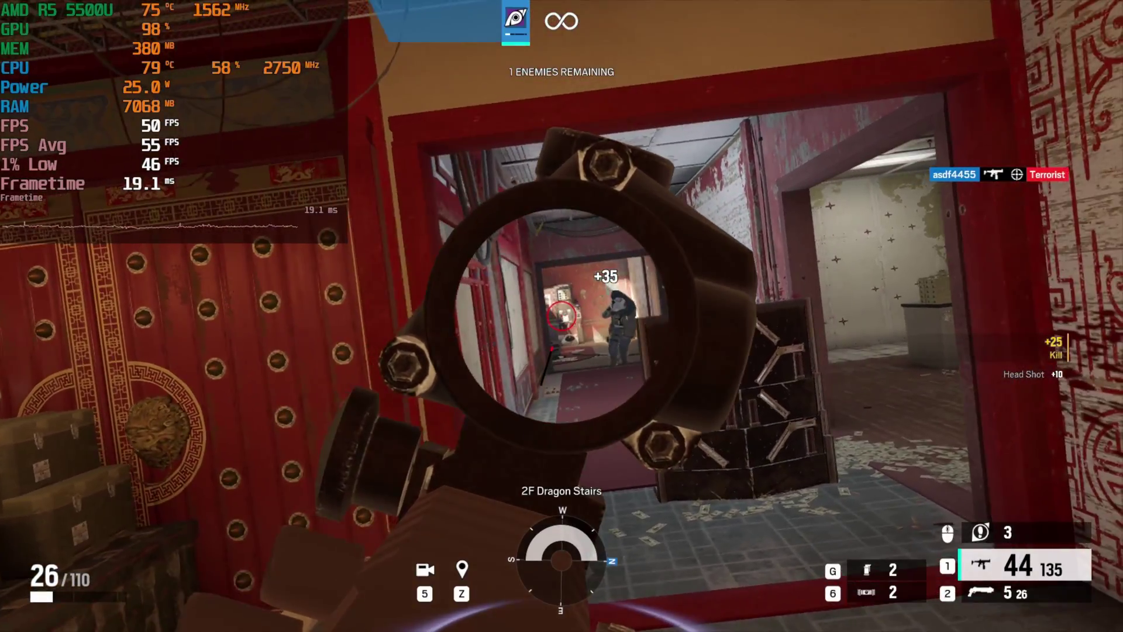
pyautogui.rightClick(562, 316)
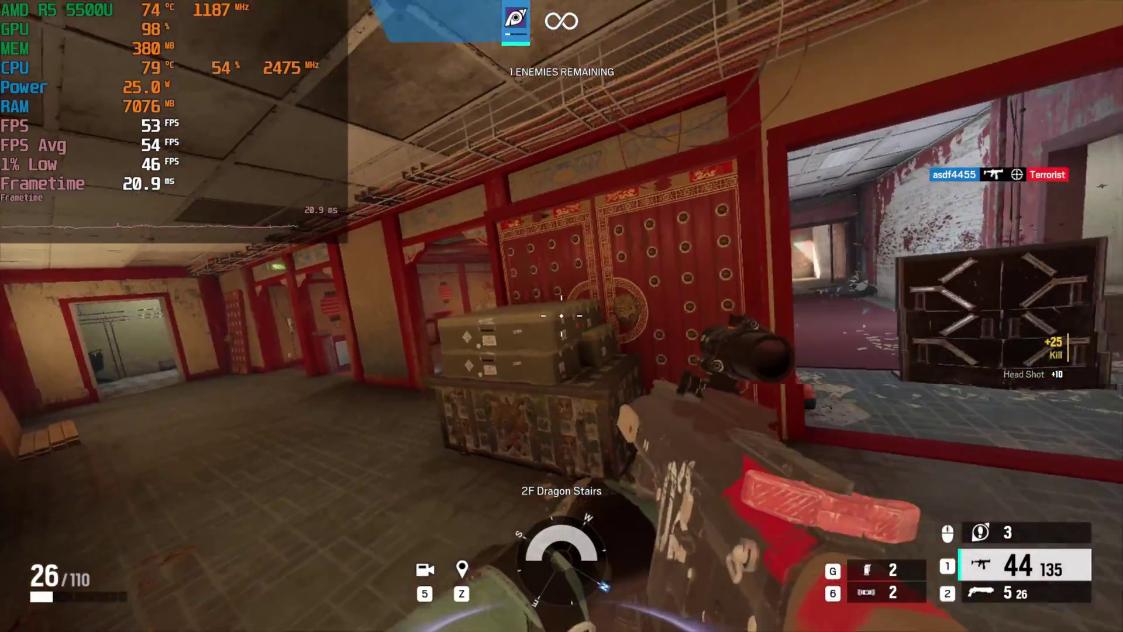